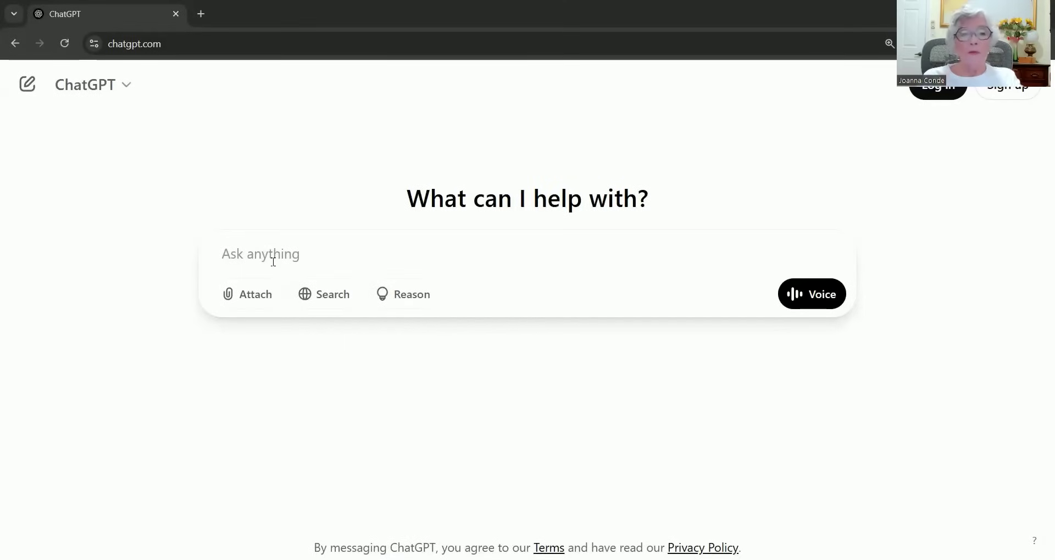
# Step: Ask ChatGPT "I am a senior. How can ChatGPT help me?"
pyautogui.click(306, 256)
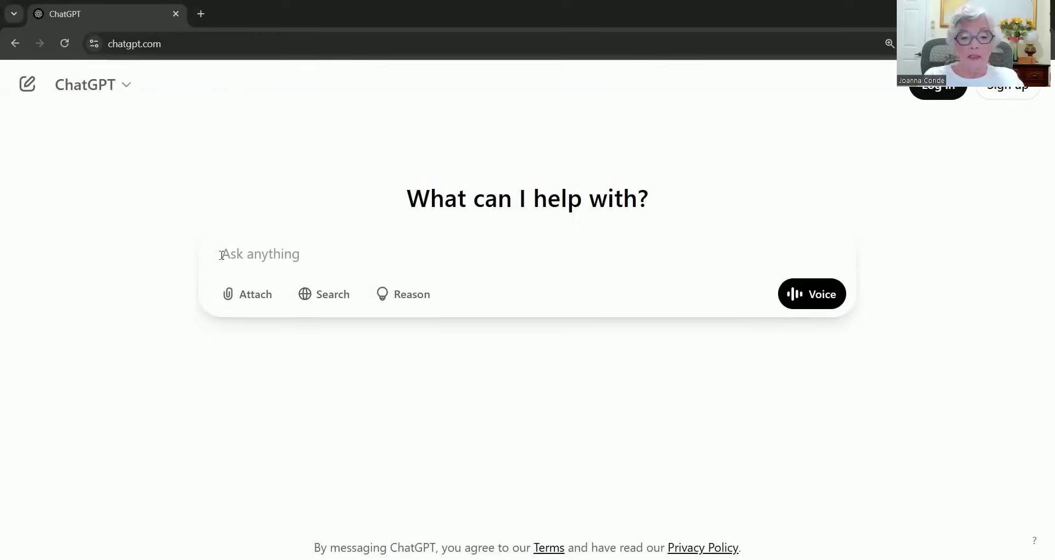
pyautogui.write('I am a senior.  How can ChatGPT help me?')
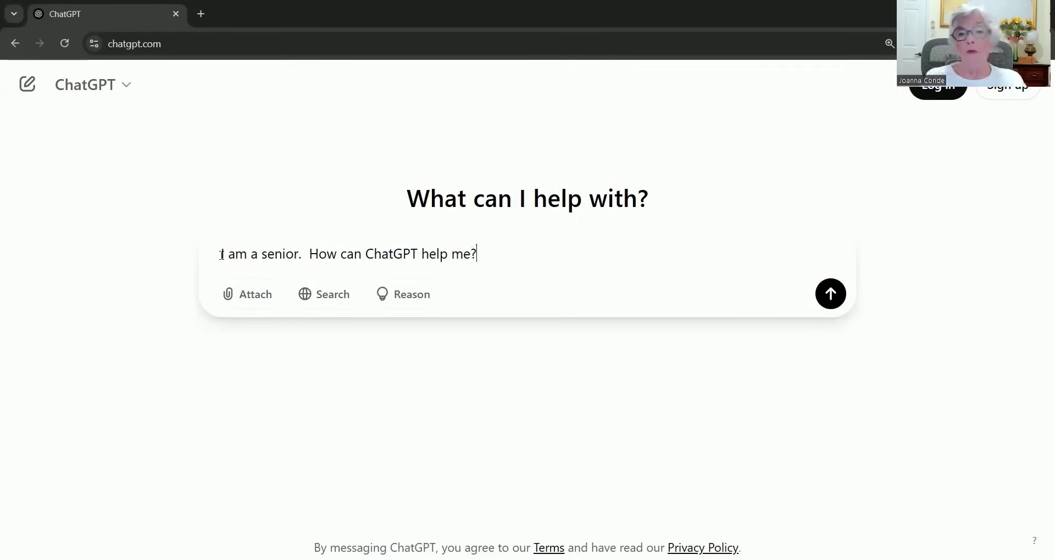
pyautogui.click(832, 297)
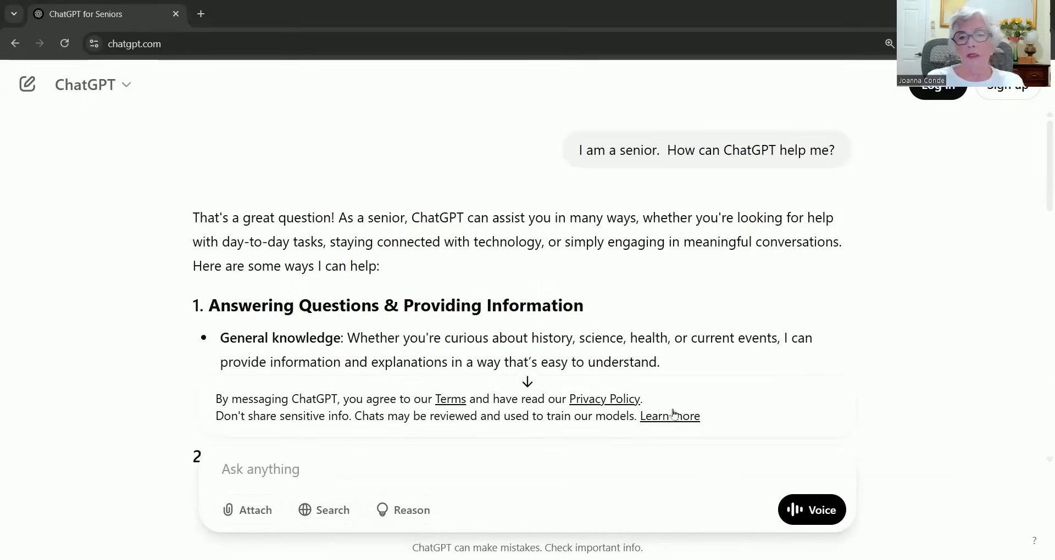
# Step: Read through the whole answer on how ChatGPT can help seniors, down to its closing question
pyautogui.click(527, 384)
pyautogui.scroll(20, 401, 268)
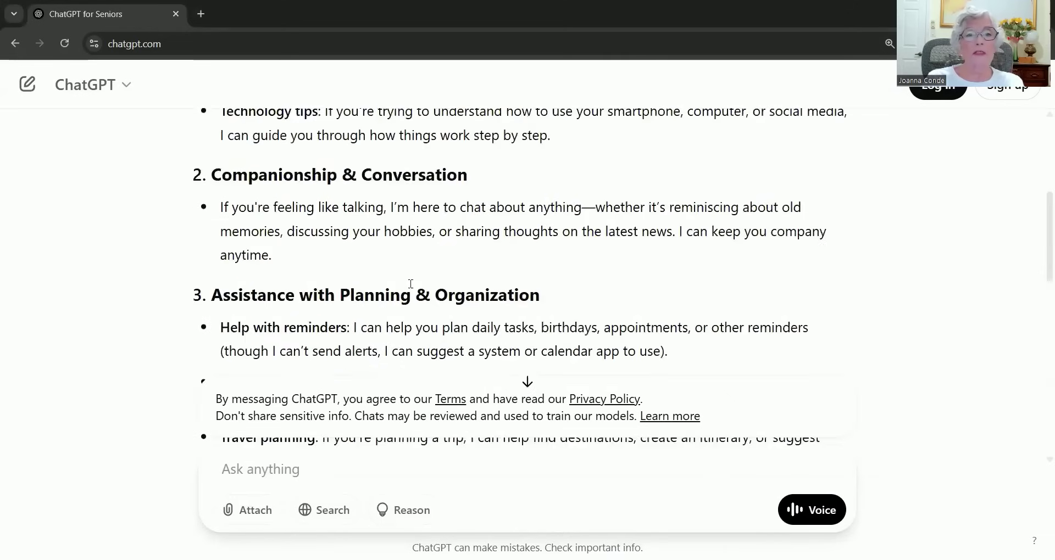
pyautogui.scroll(1, 412, 290)
pyautogui.scroll(-5, 412, 290)
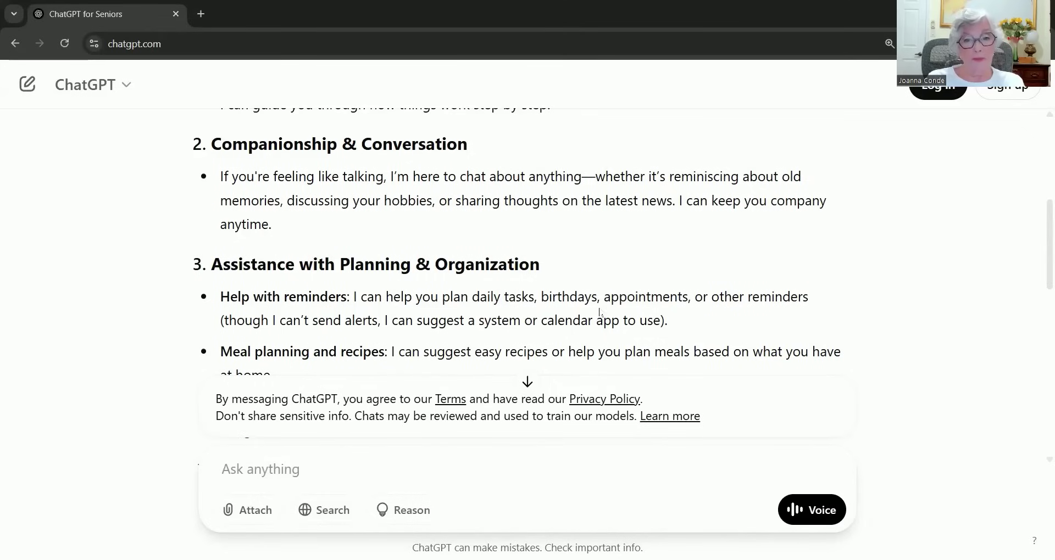
pyautogui.scroll(-5, 600, 312)
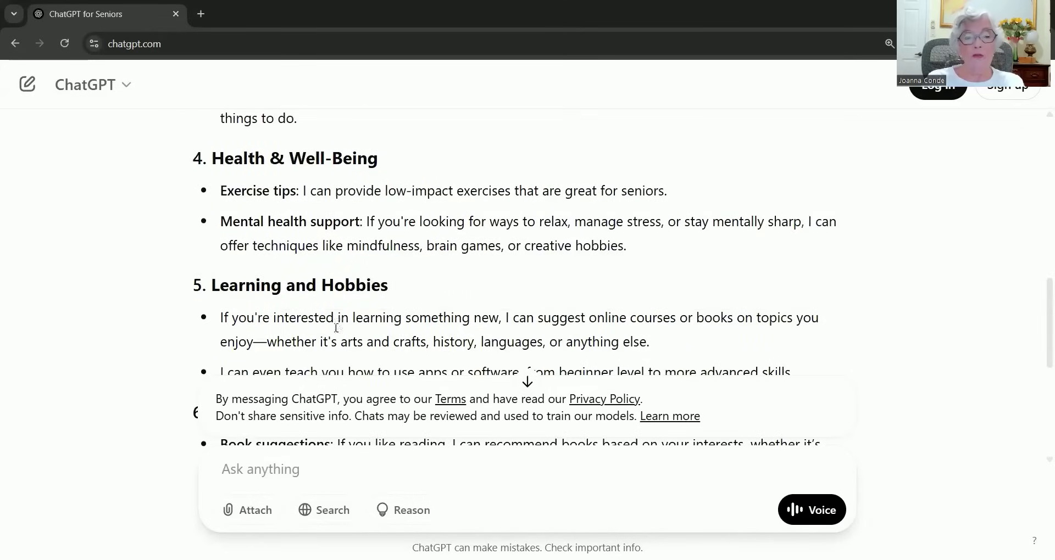
pyautogui.scroll(-5, 500, 310)
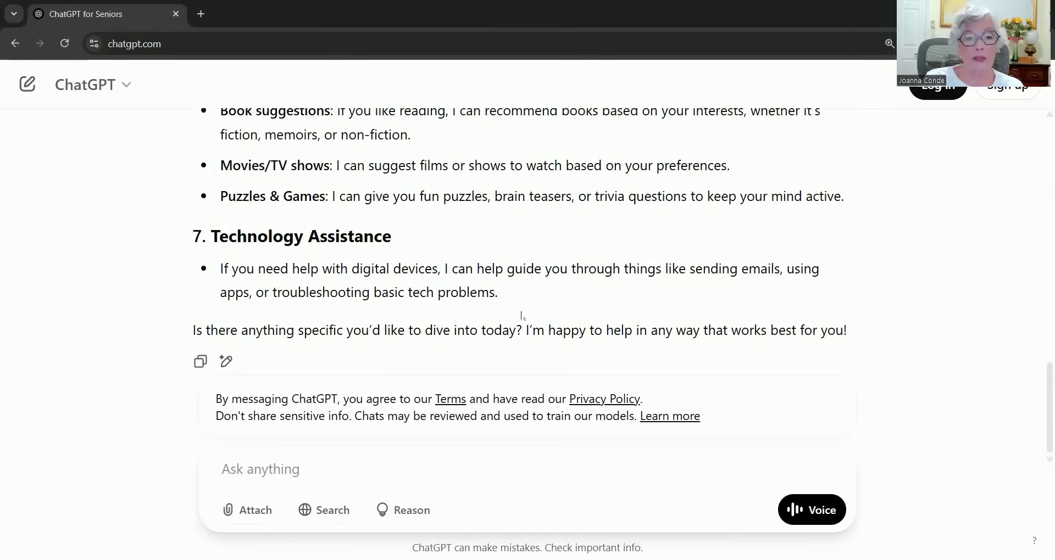
# Step: Ask the follow-up question "Tell me about ChatGPT's security?" in the same chat
pyautogui.click(255, 468)
pyautogui.write("Tell me about ChatGPT's security?")
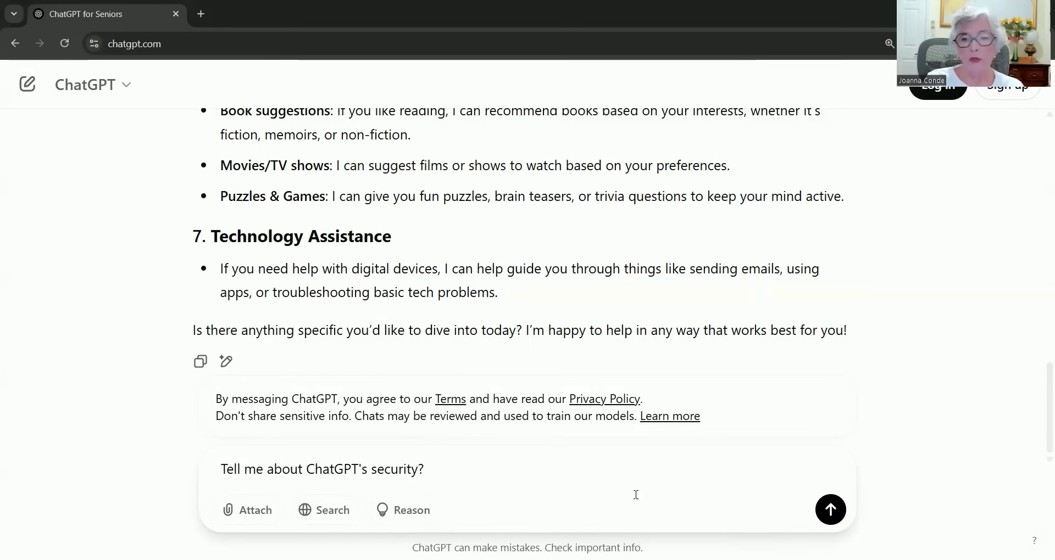
pyautogui.click(830, 509)
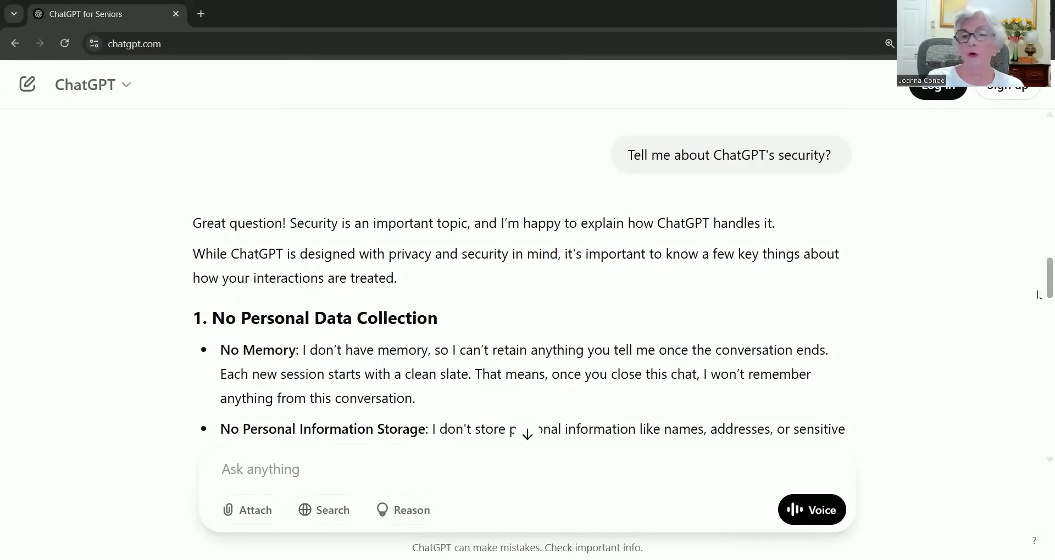
# Step: Read through the answer about ChatGPT's security, from personal data collection to the closing summary
pyautogui.scroll(-3, 1039, 308)
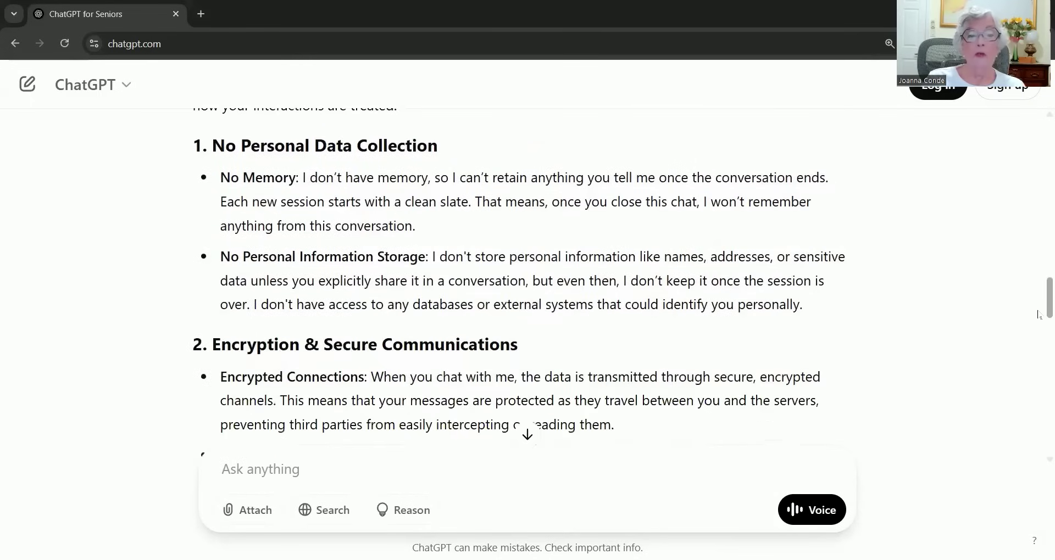
pyautogui.scroll(-3, 1038, 318)
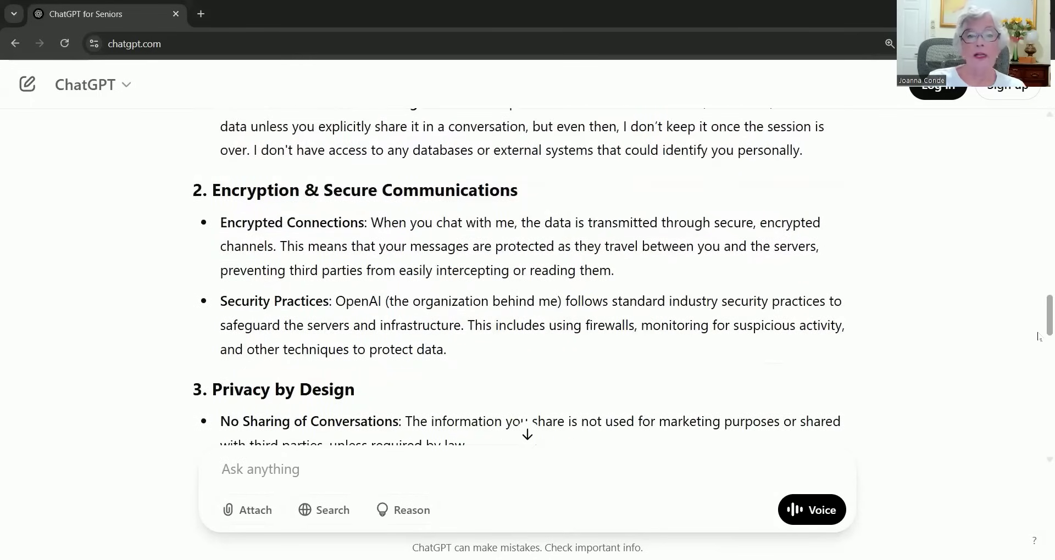
pyautogui.scroll(-1, 1039, 335)
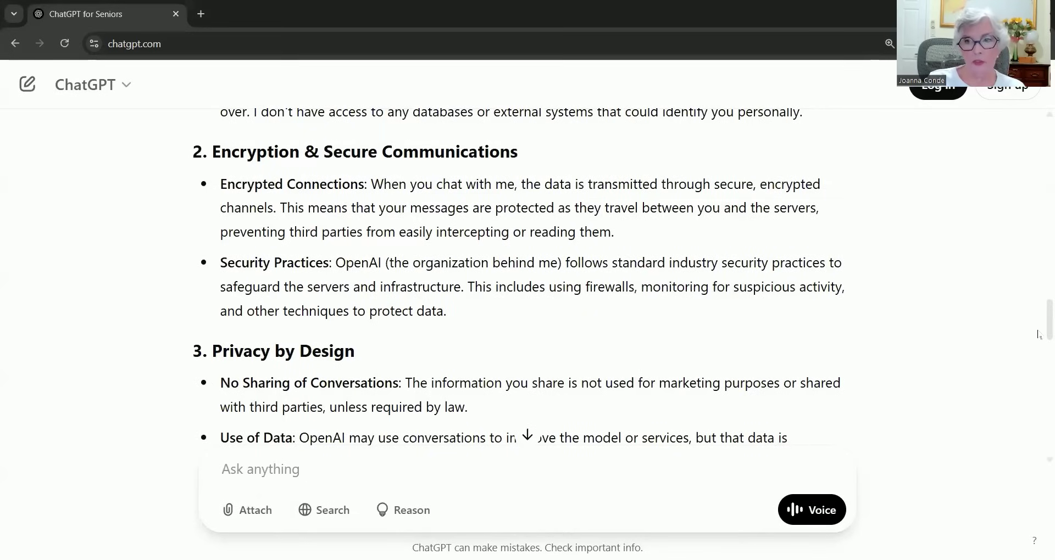
pyautogui.moveTo(1039, 335); pyautogui.dragTo(1039, 355)
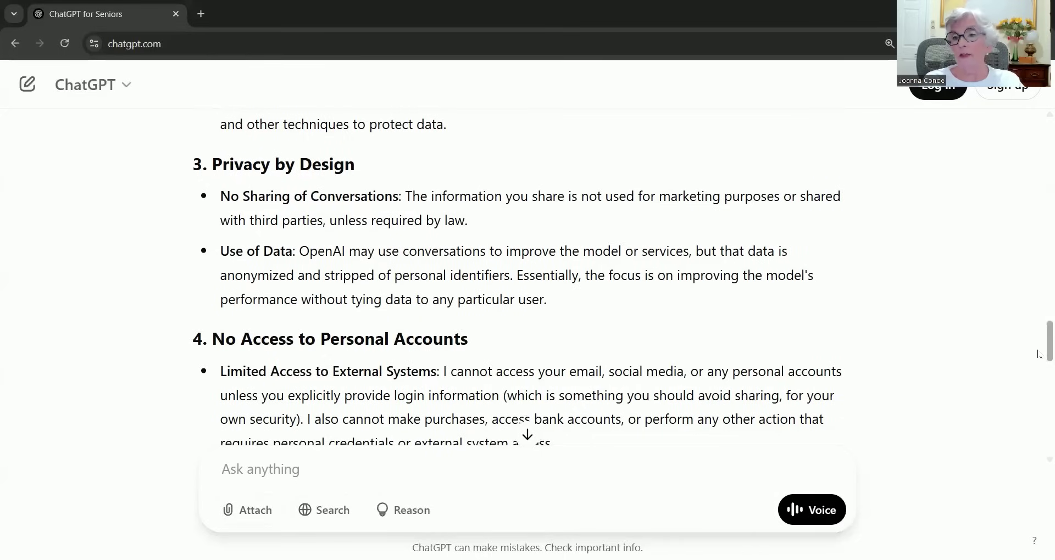
pyautogui.scroll(-5, 1040, 368)
pyautogui.scroll(-4, 1040, 379)
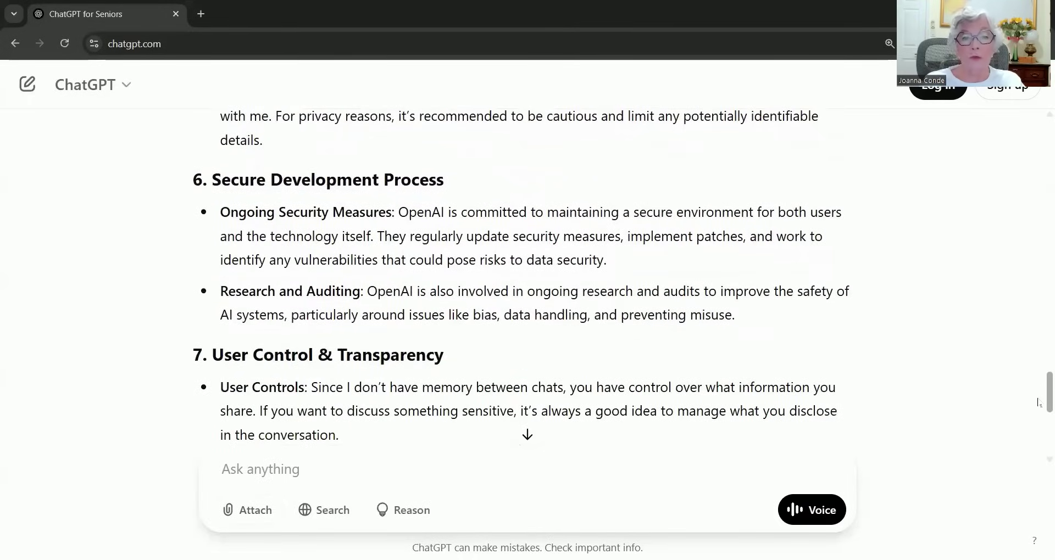
pyautogui.scroll(-6, 1039, 403)
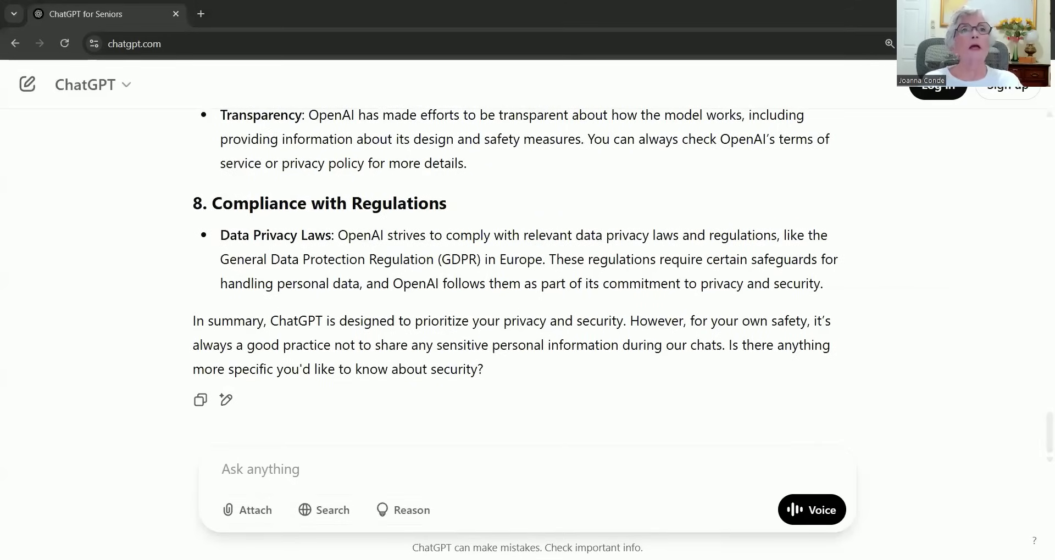
# Step: Ask "What should I NOT tell ChatGPT?" and look through the listed kinds of information to keep private
pyautogui.write('What should I NOT tell ChatGPT?')
pyautogui.press('Return')
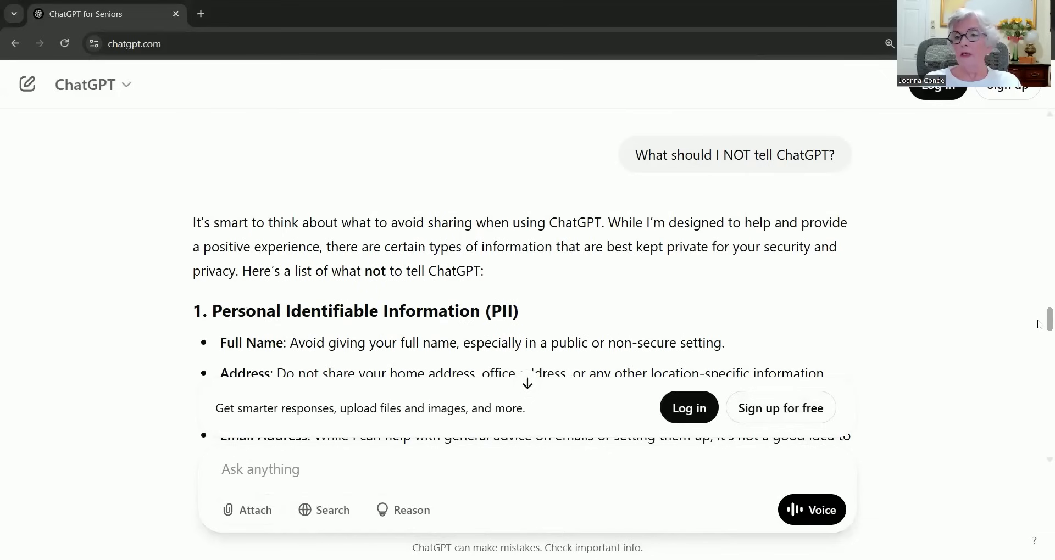
pyautogui.moveTo(1038, 324); pyautogui.dragTo(1038, 339)
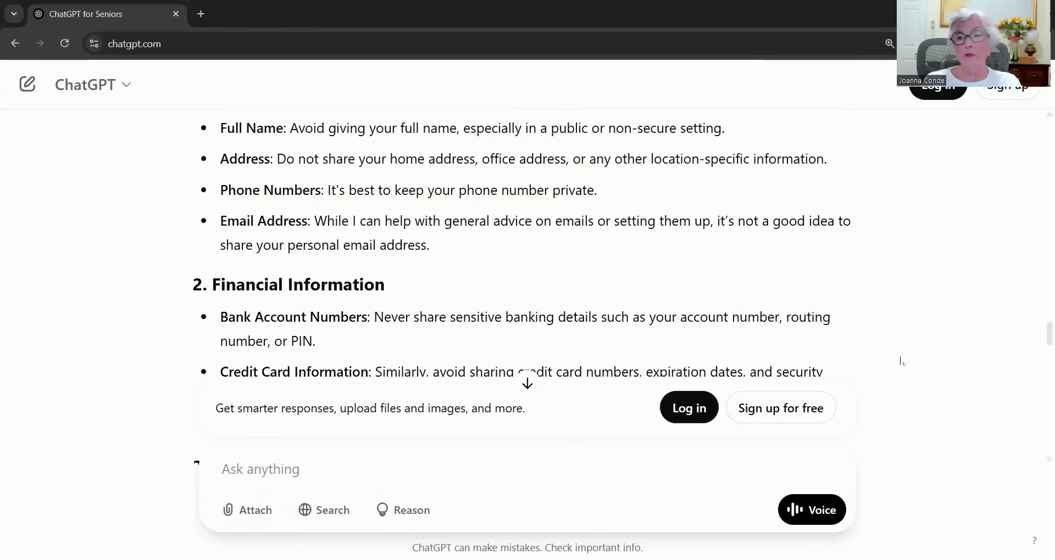
pyautogui.moveTo(1039, 341); pyautogui.dragTo(1038, 378)
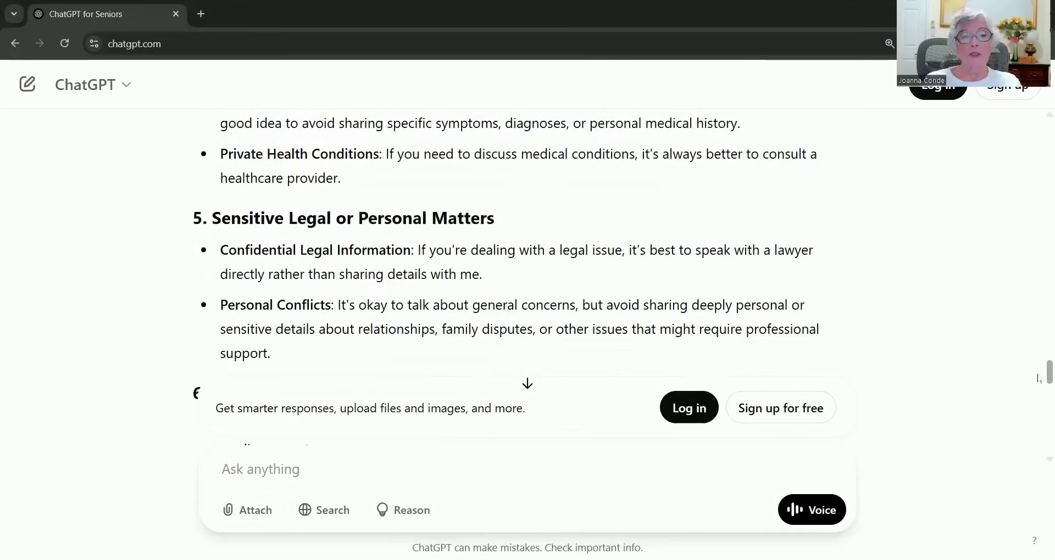
pyautogui.moveTo(1038, 378); pyautogui.dragTo(1039, 409)
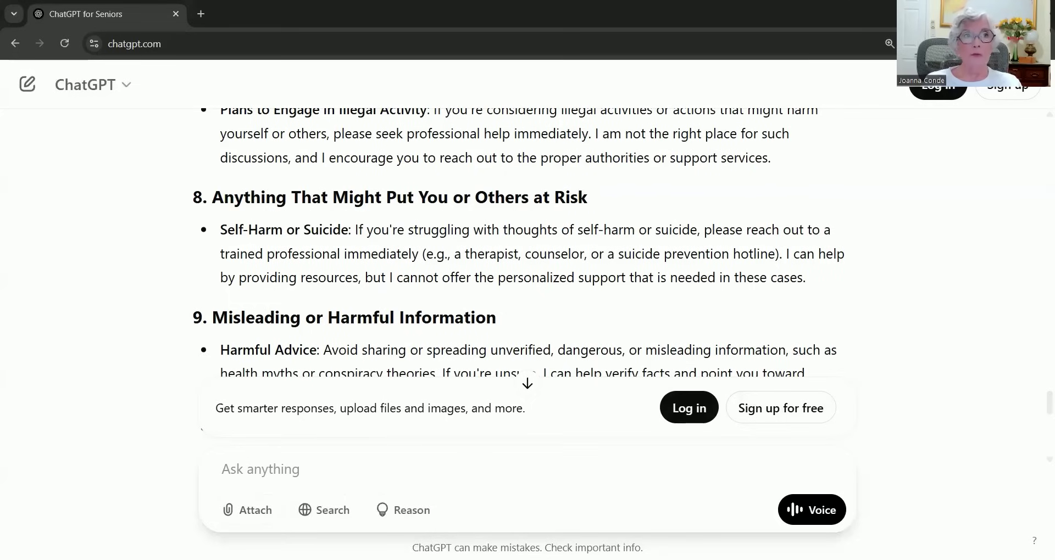
# Step: Ask "Please explain to me the difference between ChatGPT and Google." and read the sections on purpose and how they work
pyautogui.write('Please explain to me the difference between ChatGPT and Google.')
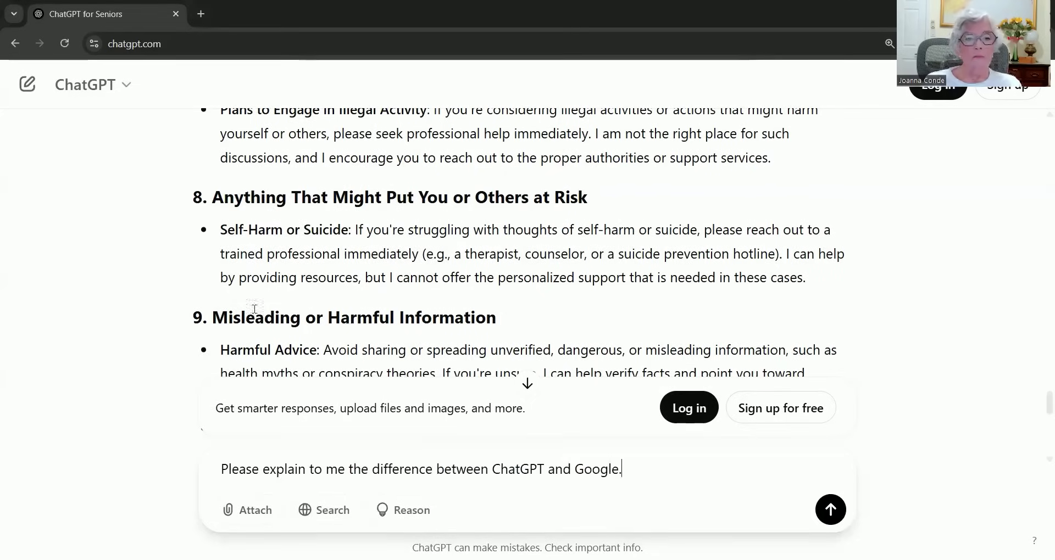
pyautogui.click(831, 511)
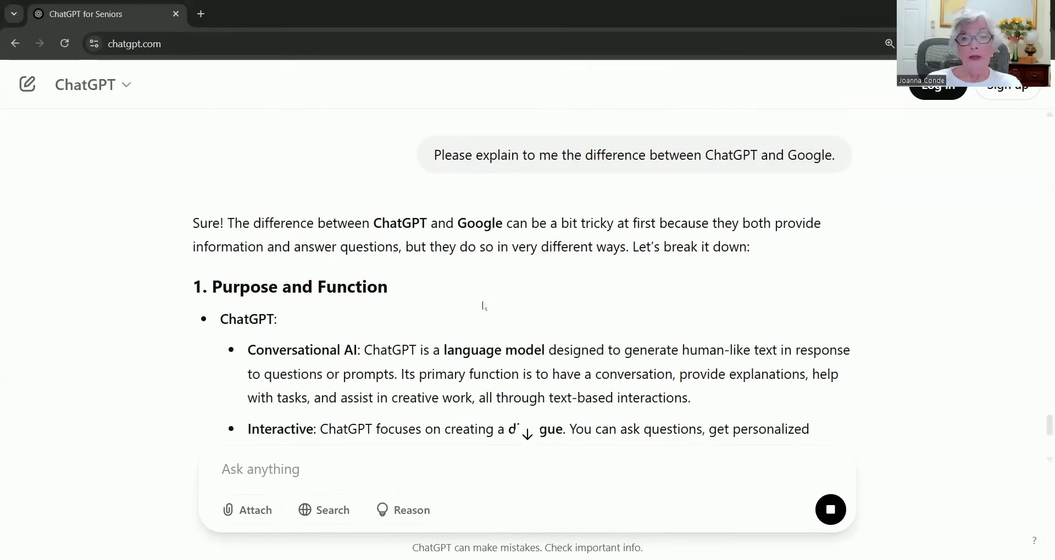
pyautogui.scroll(-2, 1038, 417)
pyautogui.scroll(-1, 1038, 418)
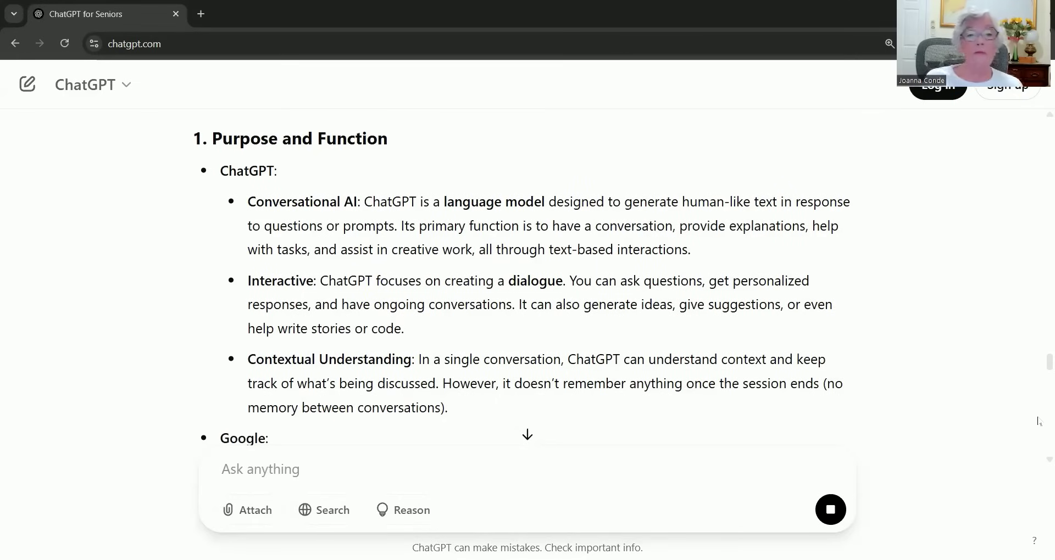
pyautogui.scroll(-5, 728, 457)
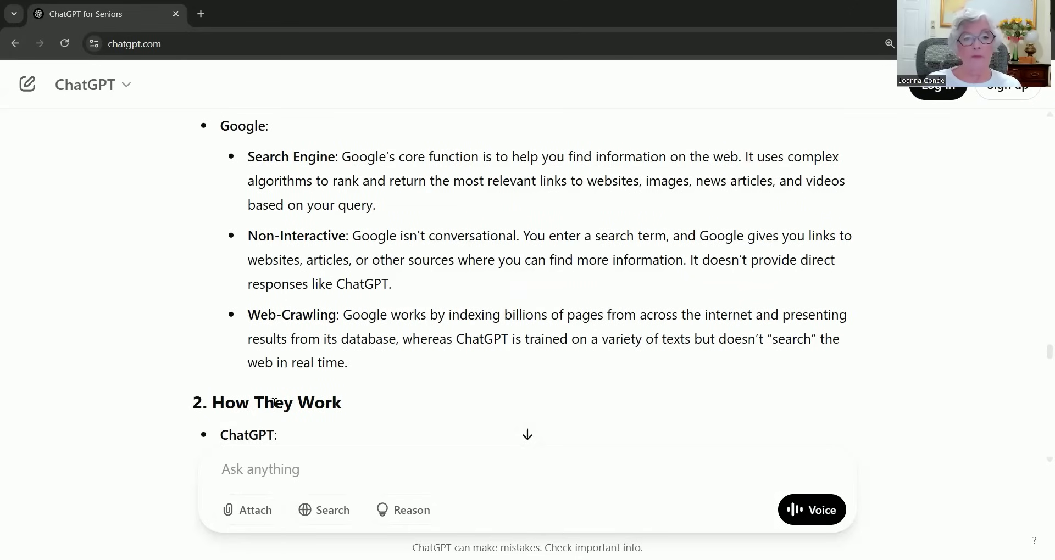
pyautogui.scroll(-5, 330, 407)
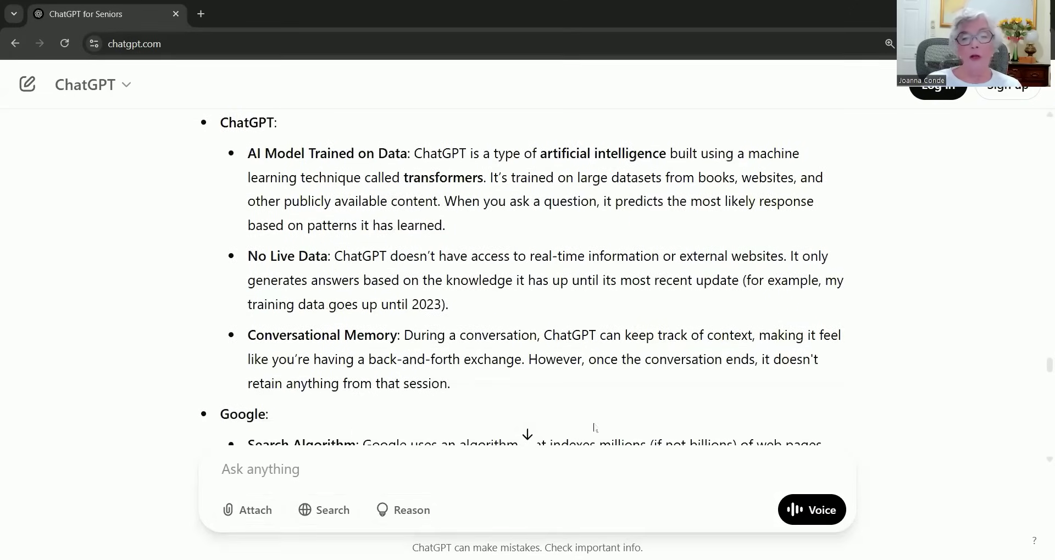